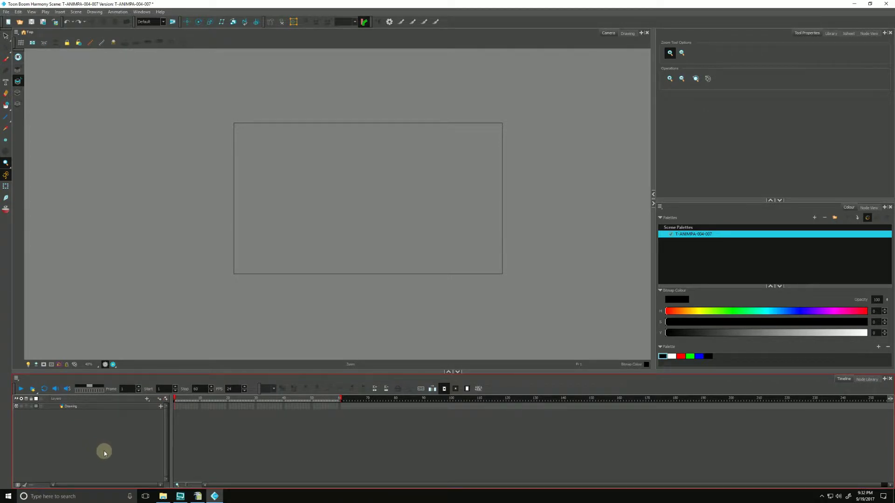
Step: Open the Import Images dialog via File > Import > Images and move it aside
{"action": "left_click", "coordinate": [6, 11]}
{"action": "mouse_move", "coordinate": [18, 106]}
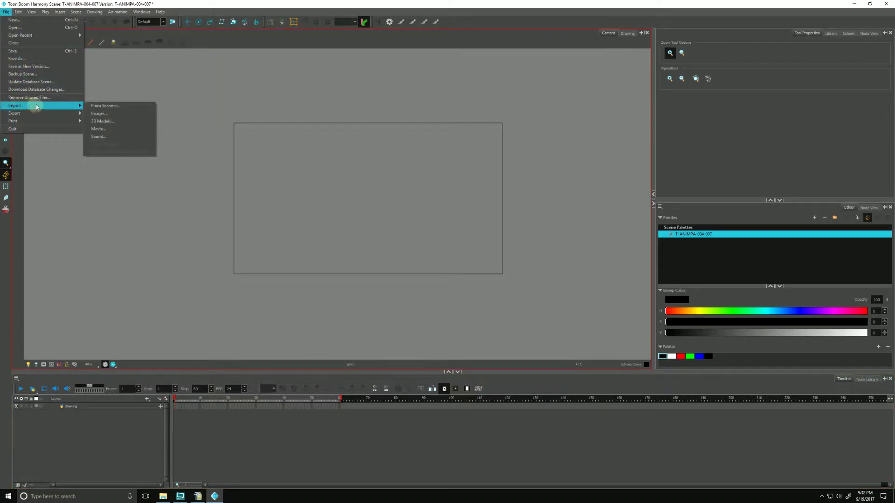
{"action": "left_click", "coordinate": [98, 115]}
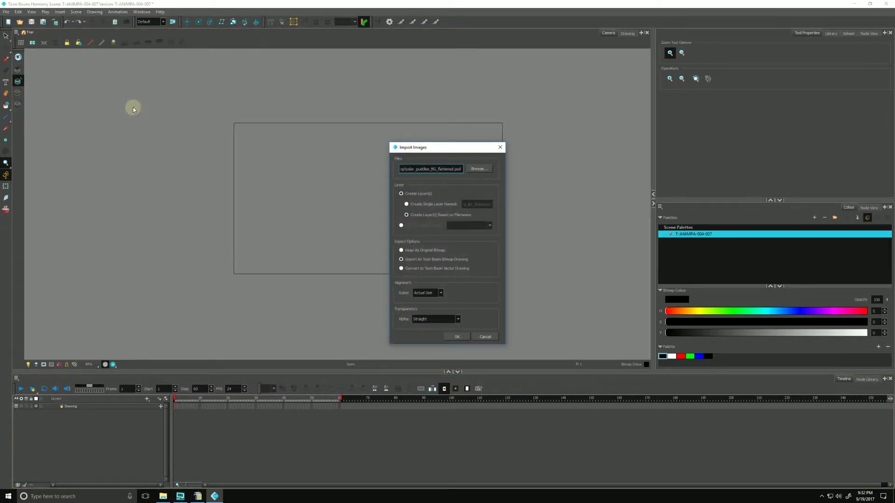
{"action": "left_click_drag", "start_coordinate": [436, 149], "coordinate": [439, 140]}
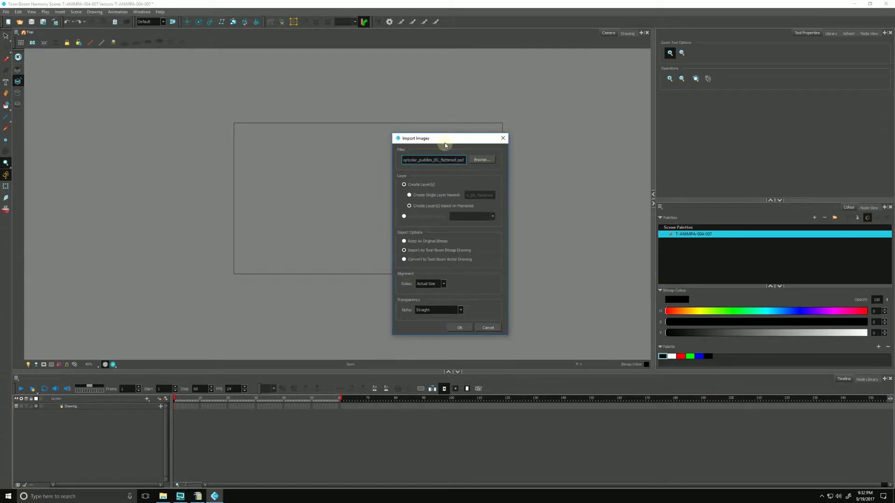
Step: Browse for the image file to import and check the supported file-type filter
{"action": "left_click", "coordinate": [482, 160]}
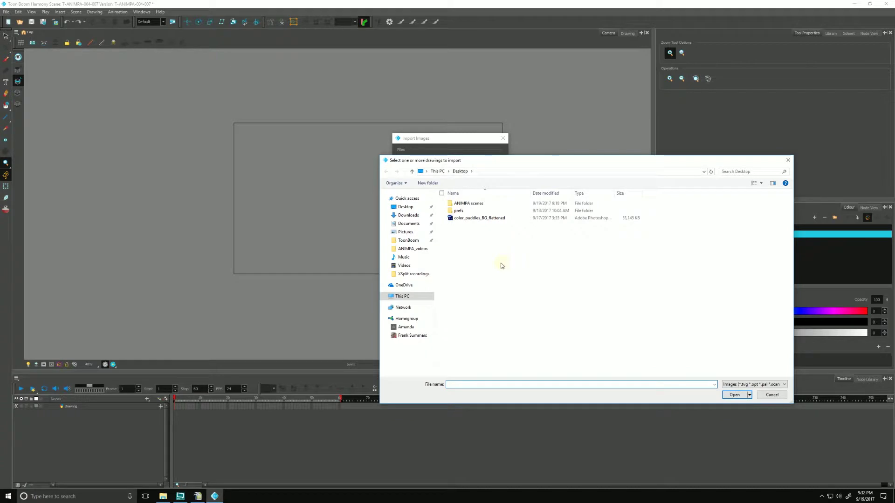
{"action": "left_click", "coordinate": [734, 385]}
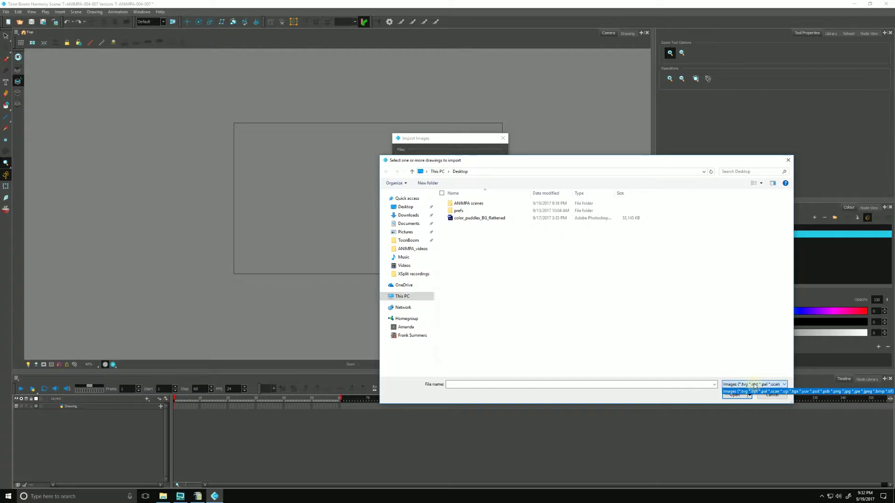
{"action": "left_click", "coordinate": [478, 241]}
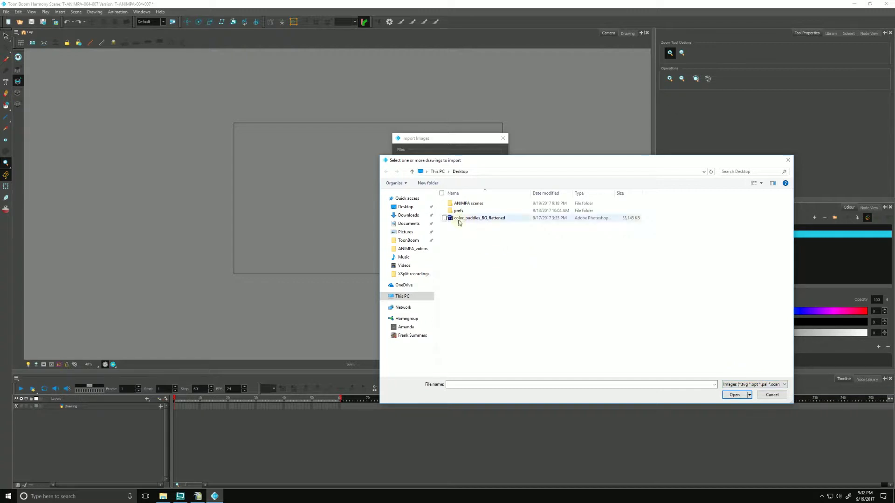
{"action": "double_click", "coordinate": [452, 219]}
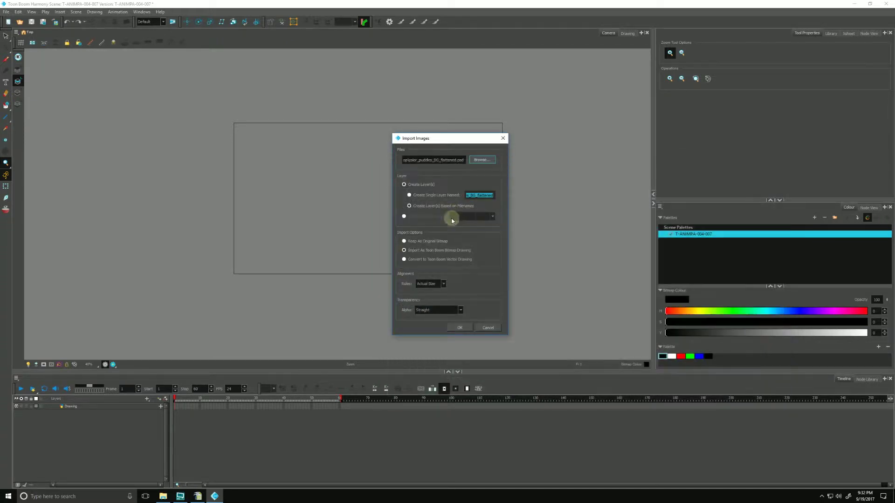
{"action": "left_click_drag", "start_coordinate": [409, 139], "coordinate": [420, 139]}
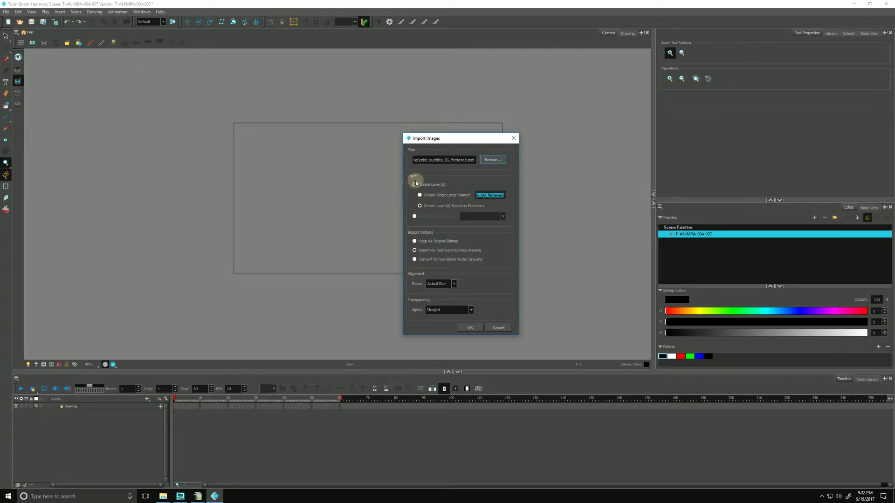
{"action": "left_click_drag", "start_coordinate": [442, 140], "coordinate": [468, 141]}
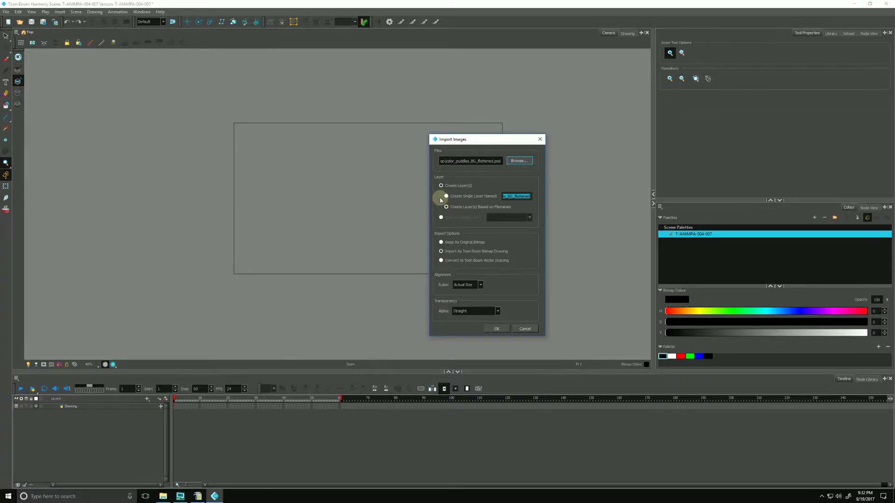
{"action": "left_click", "coordinate": [447, 208]}
Step: Try Horizontal Fit and Vertical Fit, then set the import Rules back to Actual Size
{"action": "left_click_drag", "start_coordinate": [463, 140], "coordinate": [538, 133]}
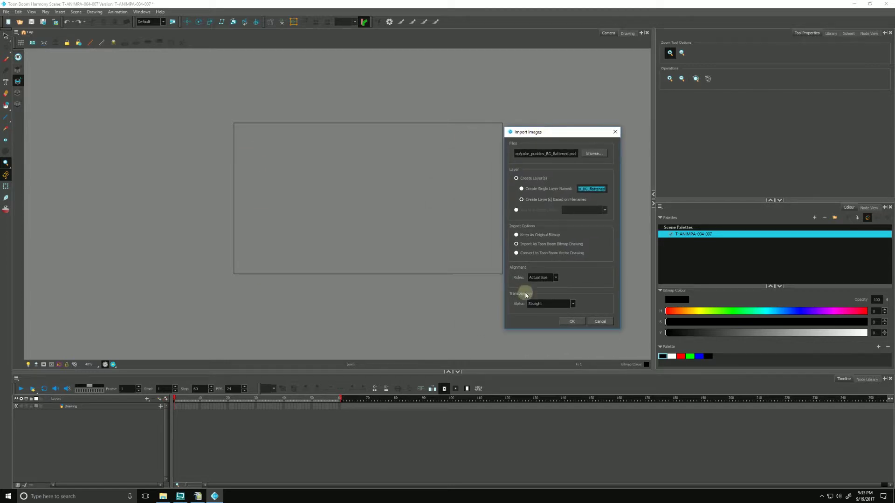
{"action": "left_click", "coordinate": [531, 279]}
{"action": "left_click", "coordinate": [534, 285]}
{"action": "left_click", "coordinate": [531, 279]}
{"action": "left_click", "coordinate": [532, 292]}
{"action": "left_click", "coordinate": [534, 278]}
{"action": "left_click", "coordinate": [533, 294]}
Step: Keep Alpha set to Straight and confirm the image import settings
{"action": "left_click_drag", "start_coordinate": [536, 132], "coordinate": [500, 127]}
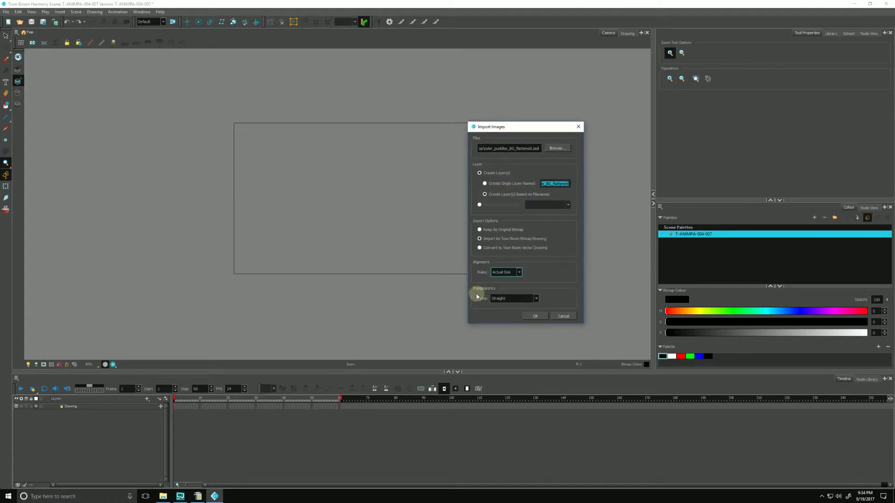
{"action": "left_click", "coordinate": [494, 299]}
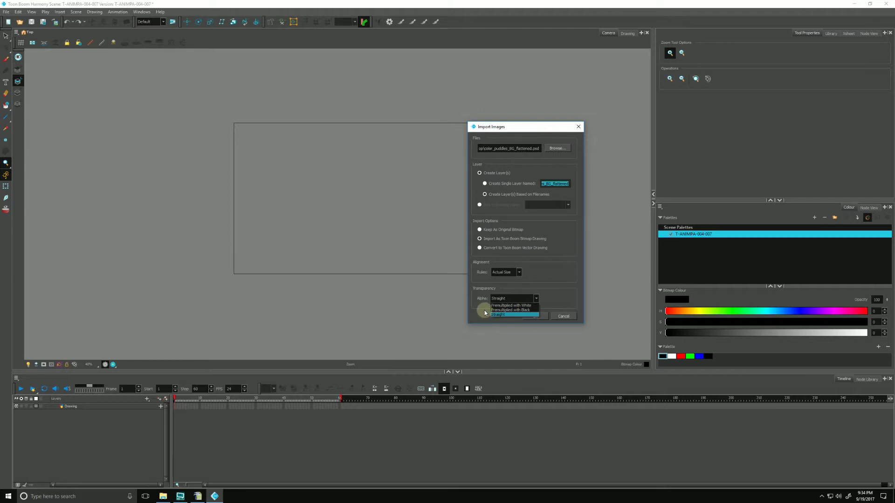
{"action": "left_click", "coordinate": [493, 315]}
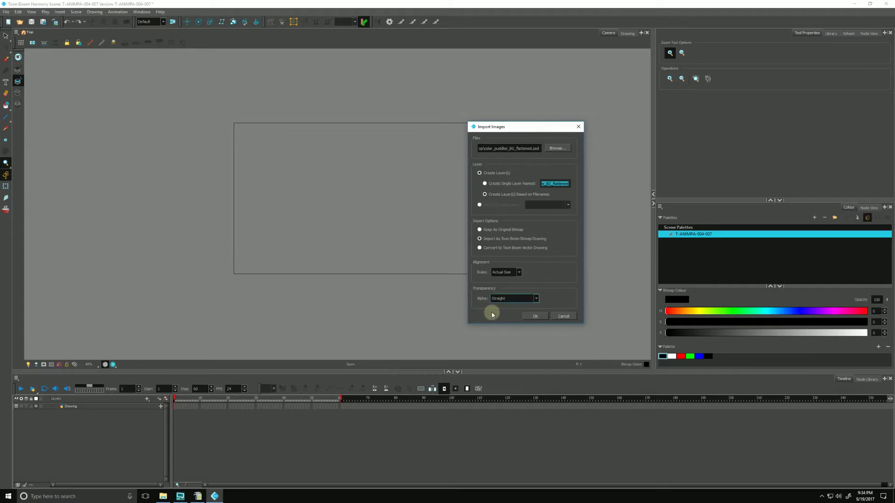
{"action": "left_click", "coordinate": [531, 317]}
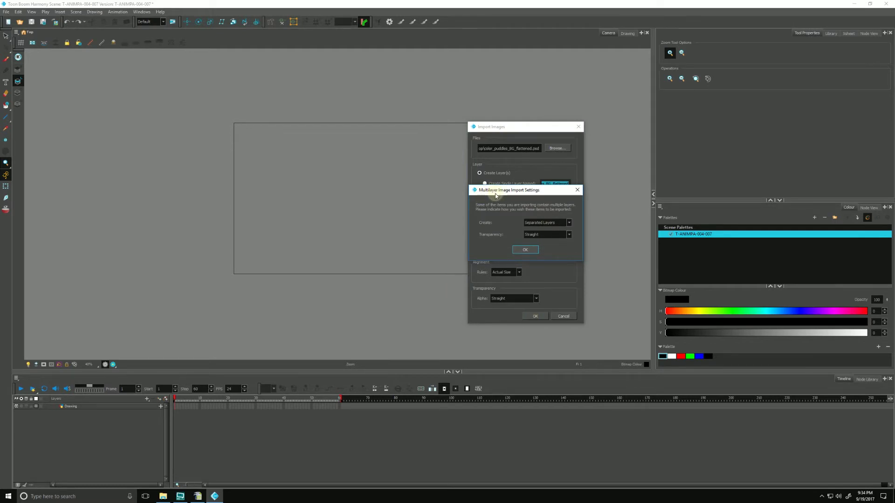
Step: Keep Create set to Separated Layers and confirm the multilayer PSD import
{"action": "left_click", "coordinate": [528, 225]}
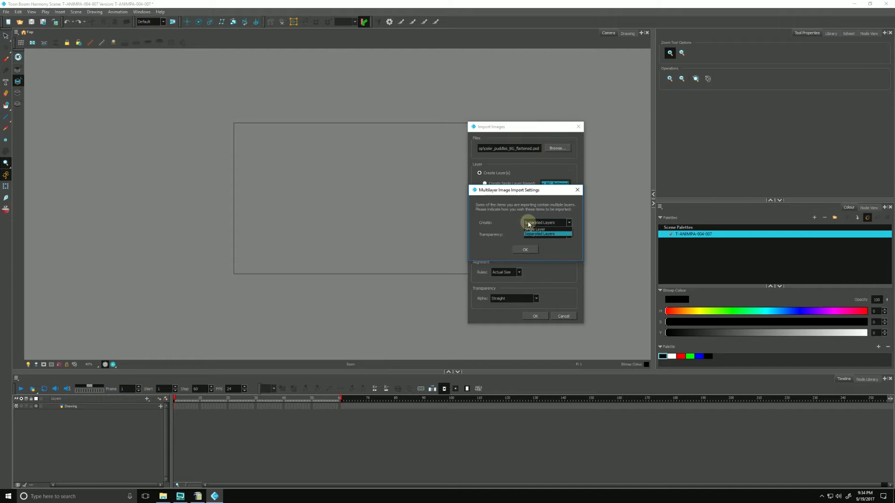
{"action": "left_click", "coordinate": [530, 235]}
{"action": "left_click", "coordinate": [521, 251]}
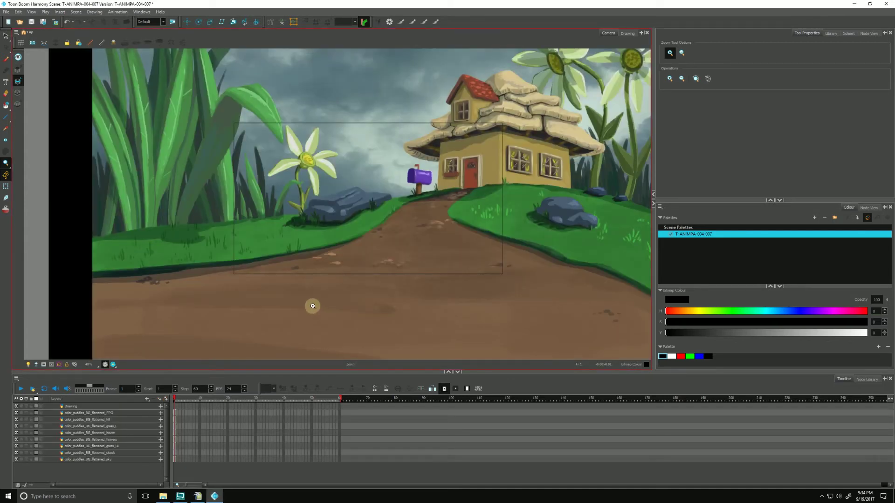
{"action": "left_click_drag", "start_coordinate": [170, 372], "coordinate": [169, 345]}
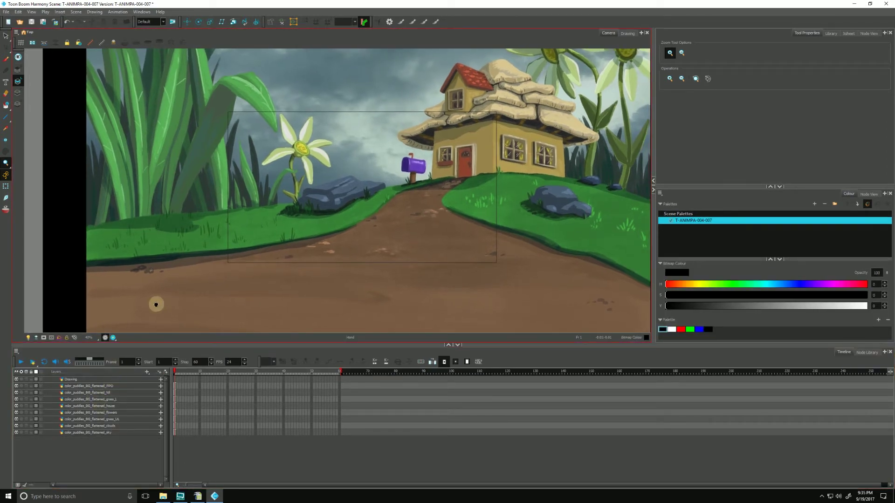
{"action": "left_click_drag", "start_coordinate": [156, 303], "coordinate": [136, 299]}
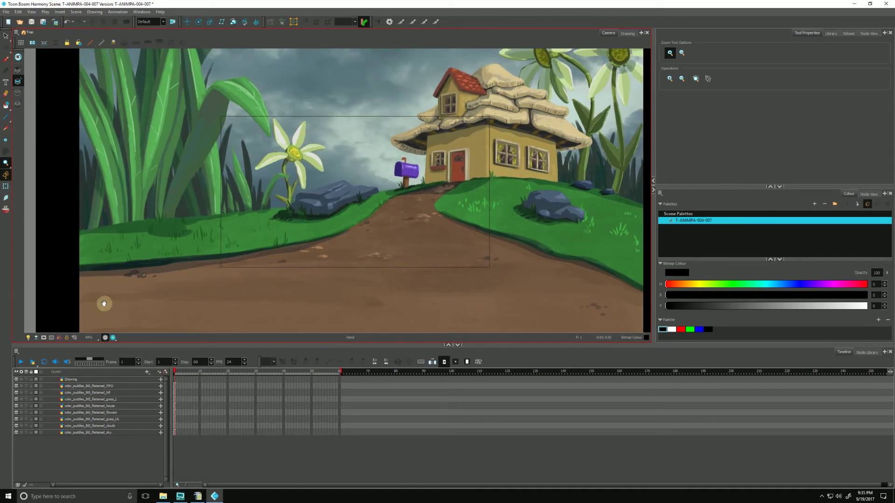
{"action": "left_click", "coordinate": [99, 386]}
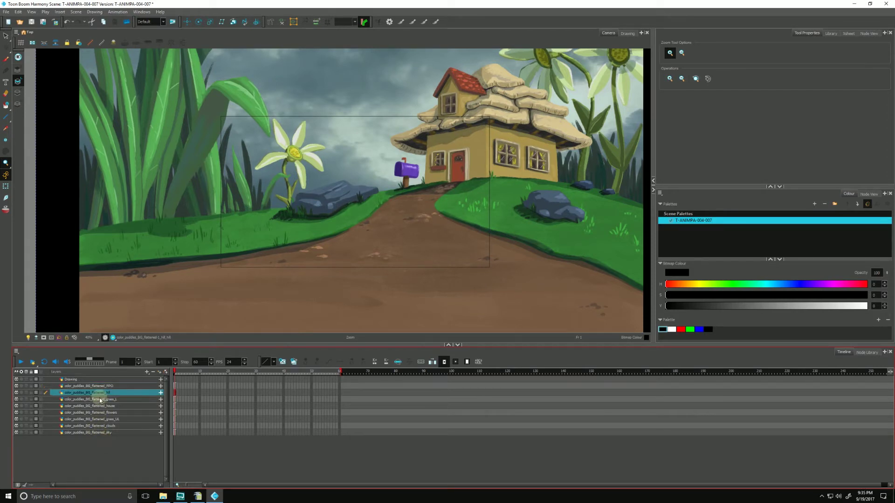
Step: Add a peg above the FPO layer, creating color_puddles_BG_flattened_FPO-P
{"action": "left_click", "coordinate": [99, 399]}
{"action": "left_click", "coordinate": [95, 413]}
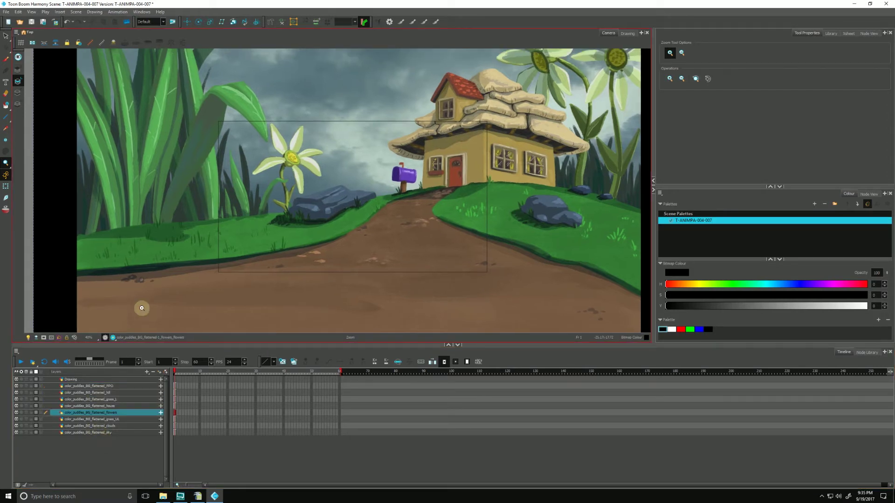
{"action": "left_click", "coordinate": [101, 386]}
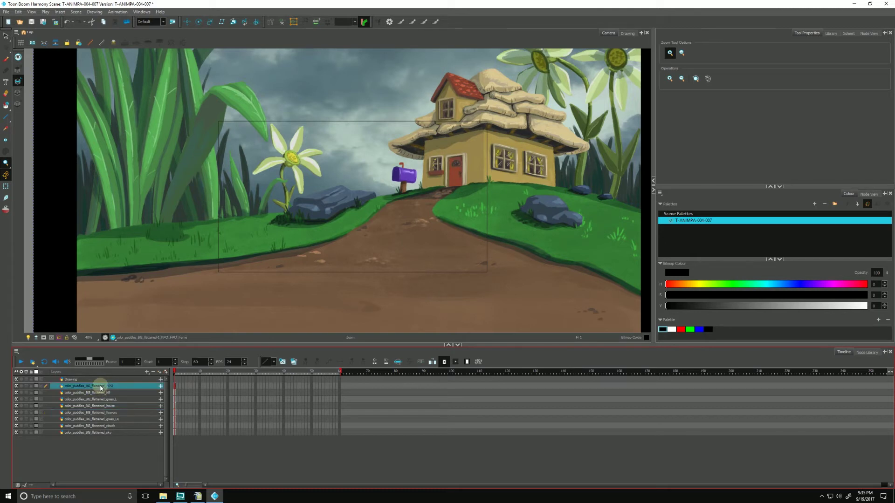
{"action": "left_click", "coordinate": [166, 373]}
Step: Parent the hill through sky layers and the FPO layer under the FPO-P peg
{"action": "left_click", "coordinate": [79, 400]}
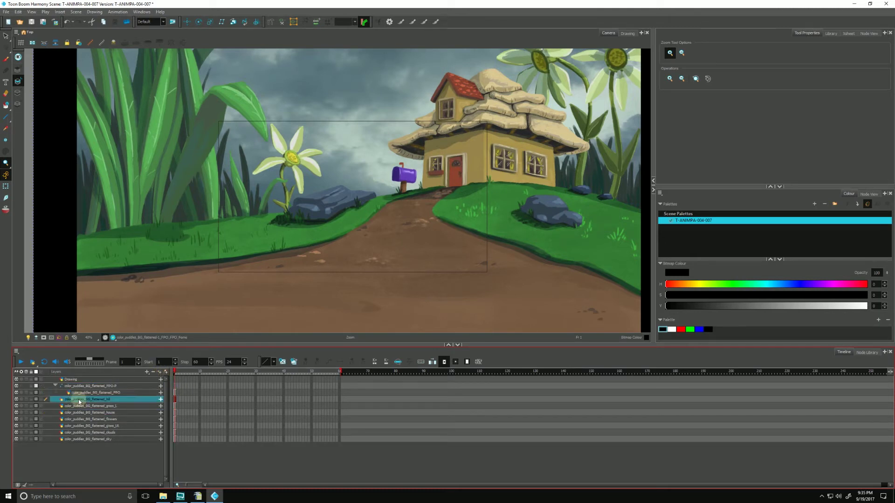
{"action": "left_click", "coordinate": [74, 439], "text": "shift"}
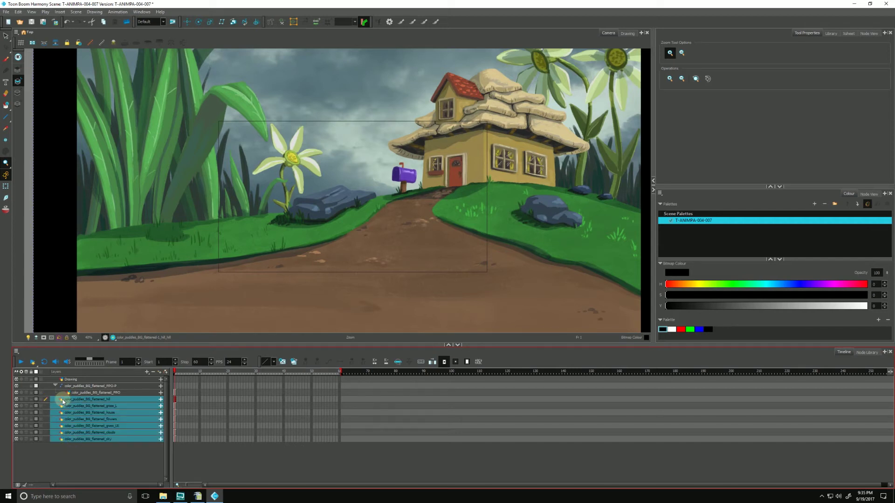
{"action": "left_click_drag", "start_coordinate": [60, 401], "coordinate": [82, 387]}
{"action": "left_click", "coordinate": [102, 439]}
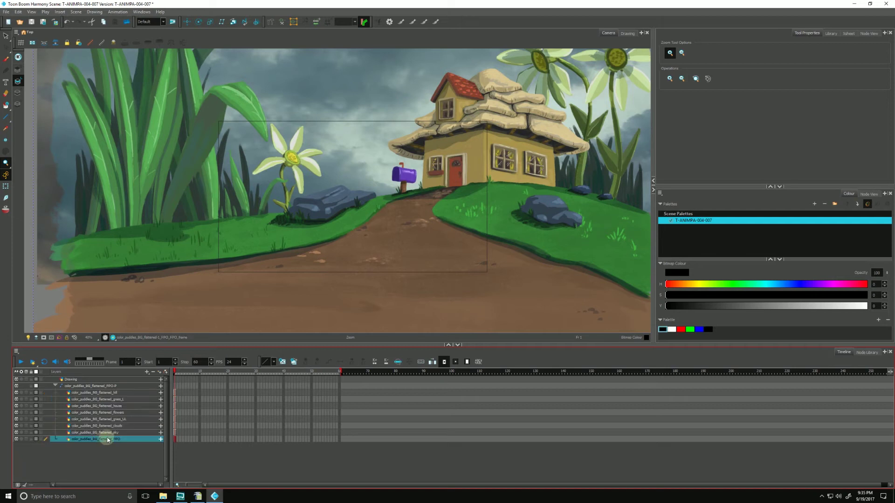
{"action": "left_click_drag", "start_coordinate": [91, 390], "coordinate": [90, 390]}
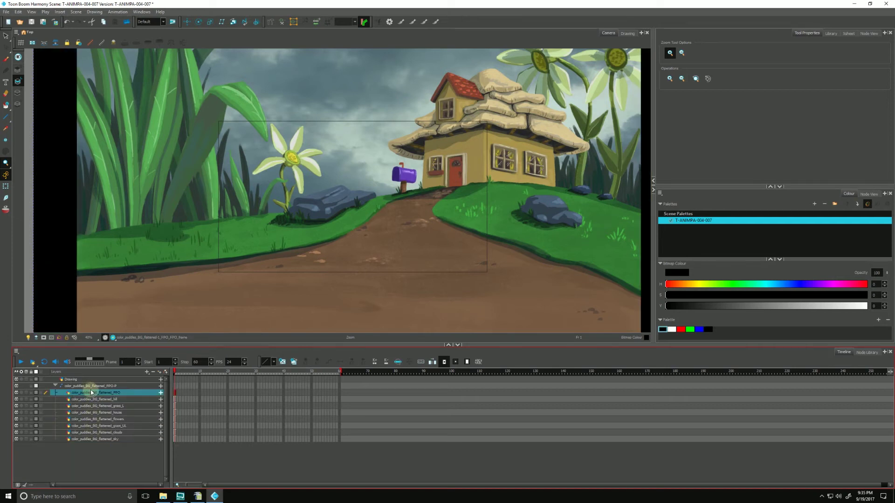
{"action": "left_click", "coordinate": [88, 385]}
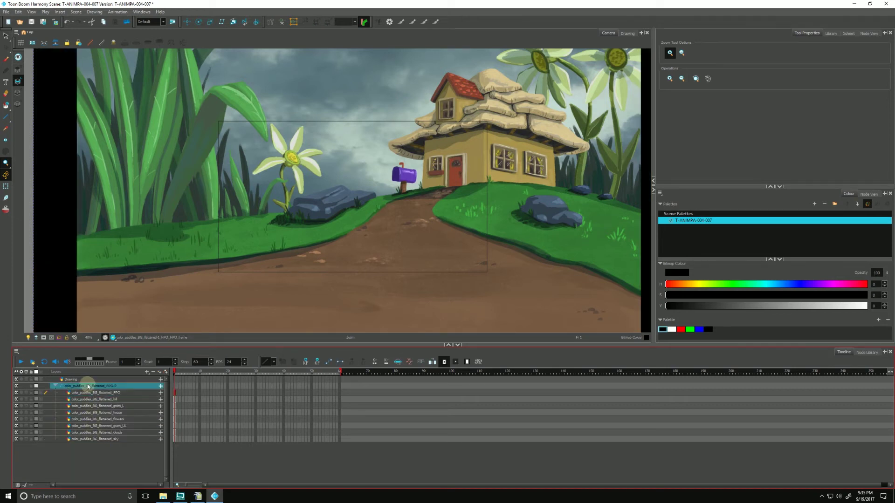
Step: Scale the FPO-P peg to about half size with the Transform tool, then zoom in
{"action": "left_click", "coordinate": [6, 186]}
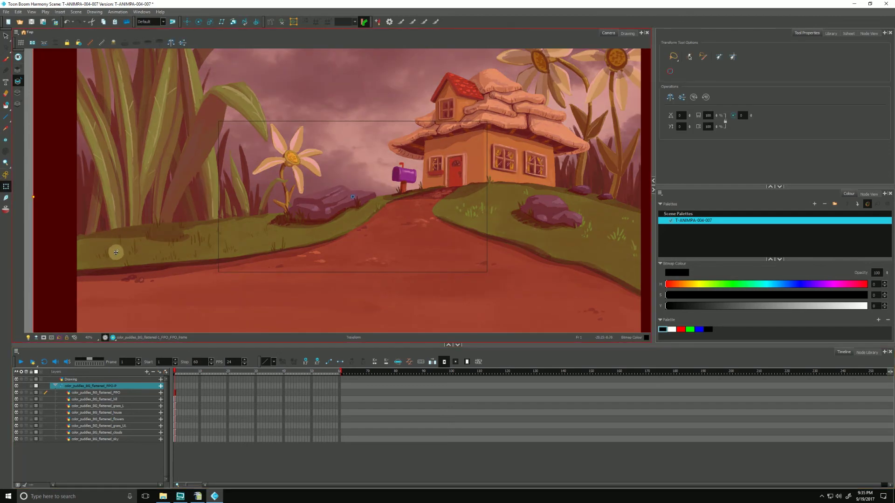
{"action": "key", "text": "alt+z"}
{"action": "left_click", "coordinate": [118, 277], "text": "alt"}
{"action": "left_click_drag", "start_coordinate": [140, 279], "coordinate": [143, 272]}
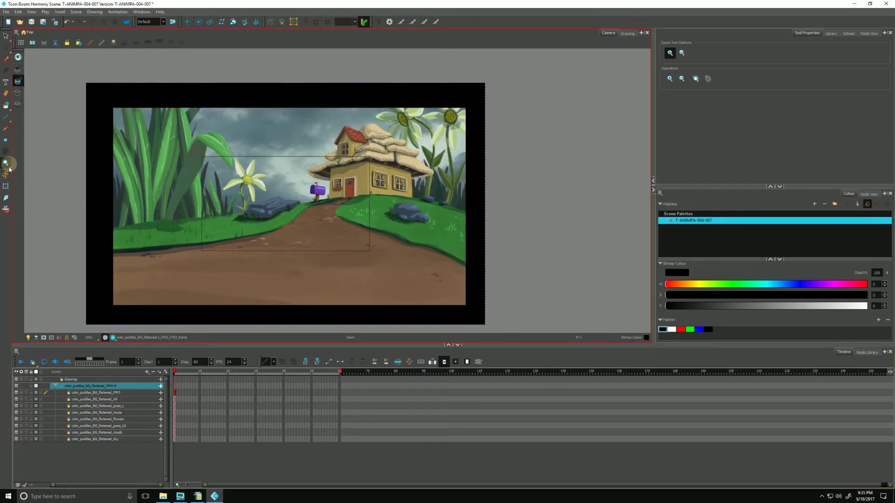
{"action": "left_click", "coordinate": [6, 187]}
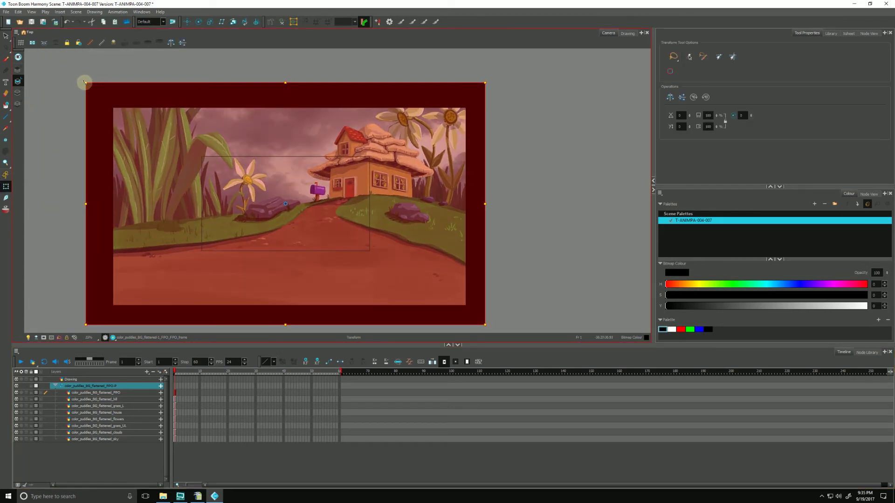
{"action": "left_click_drag", "start_coordinate": [84, 83], "coordinate": [184, 144]}
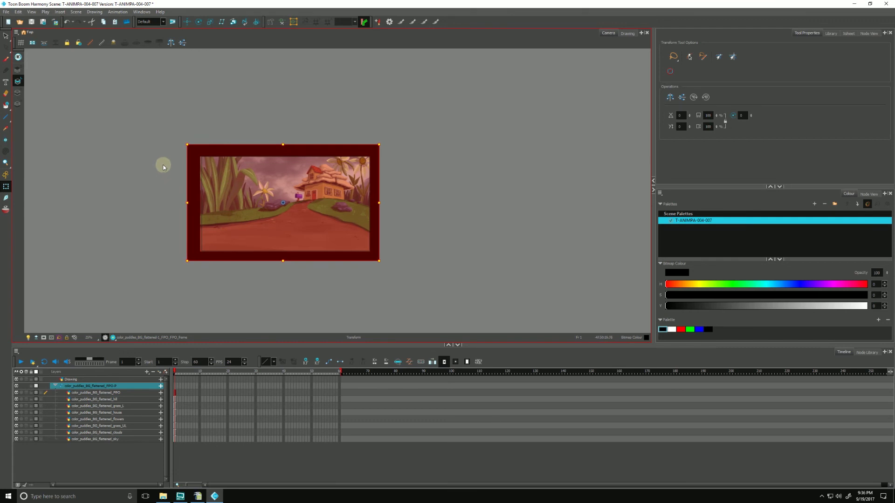
{"action": "left_click", "coordinate": [96, 455]}
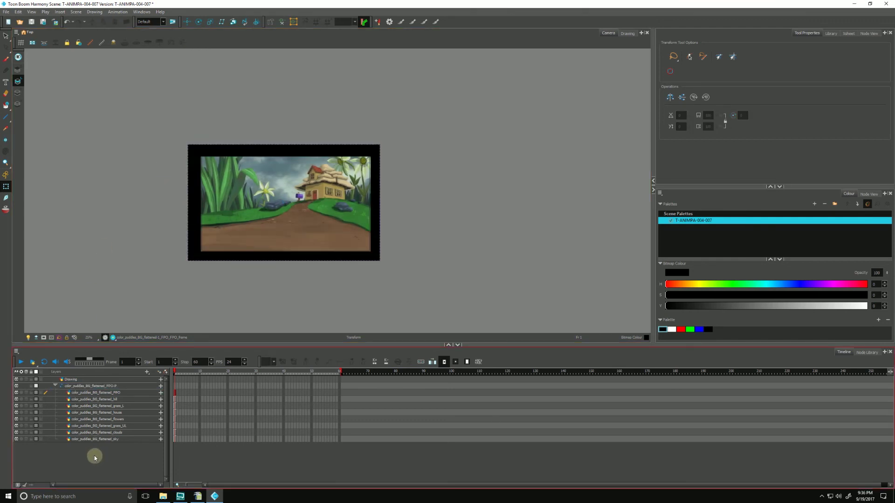
{"action": "key", "text": "alt+z"}
{"action": "left_click", "coordinate": [215, 242]}
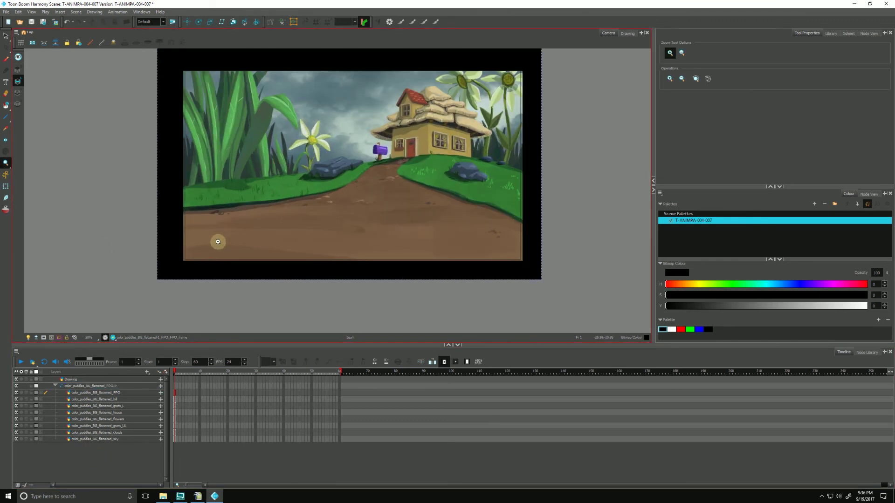